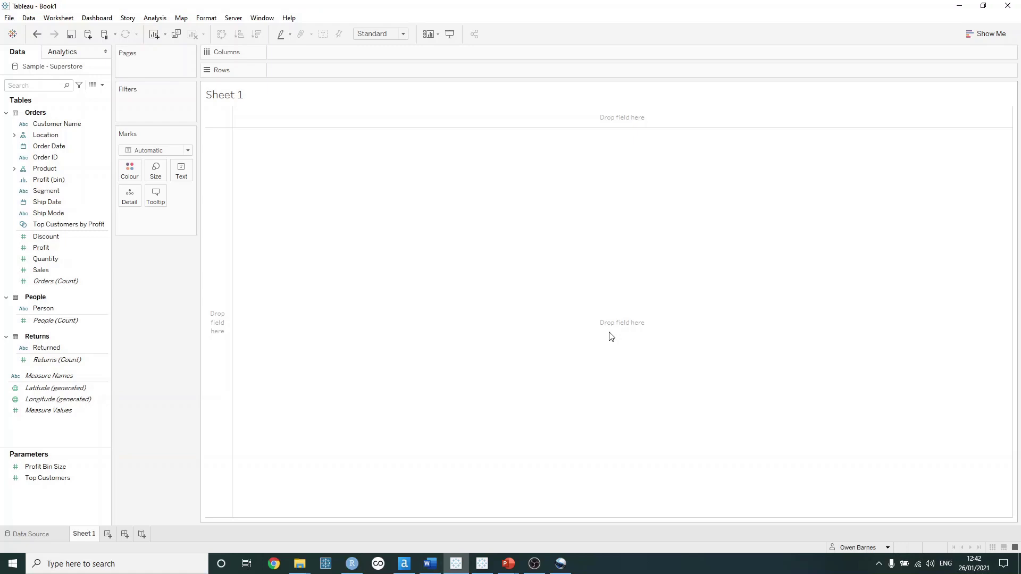
Step: Put Order Date on Rows, drill from year to quarter to month, then drop the quarter level
left_click(37, 127)
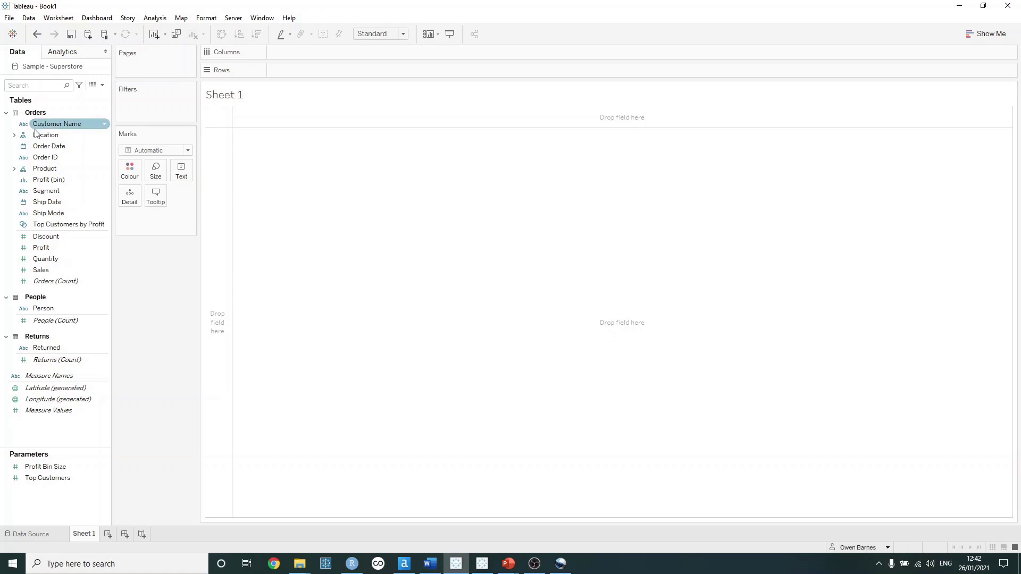
left_click_drag(45, 150, 296, 67)
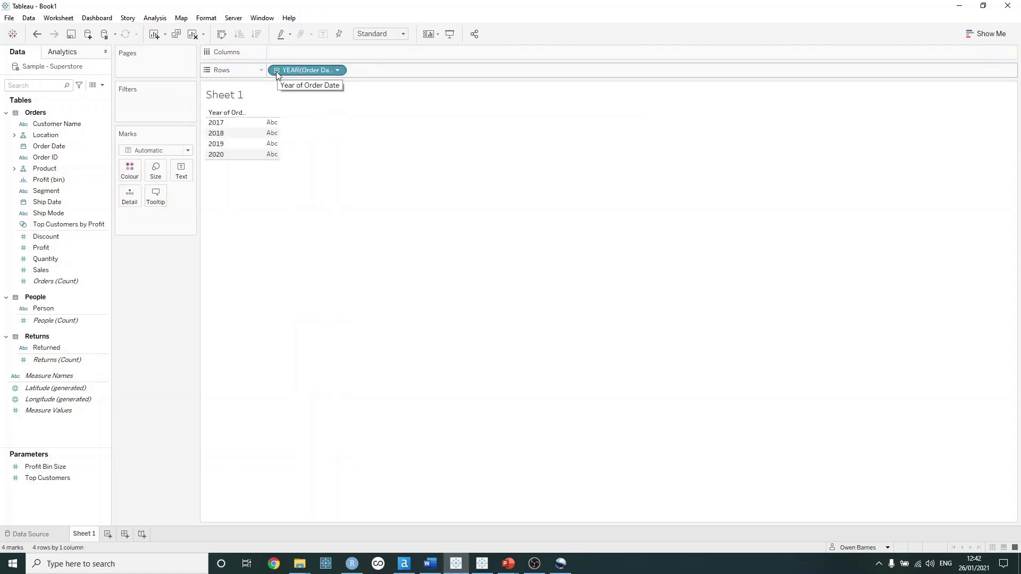
left_click(277, 70)
left_click(356, 70)
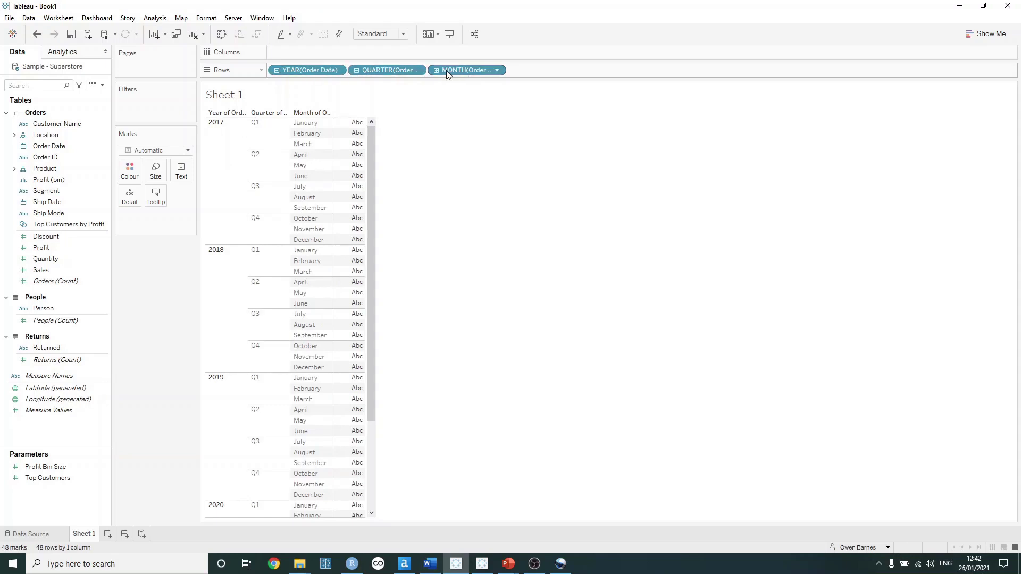
left_click_drag(390, 73, 389, 86)
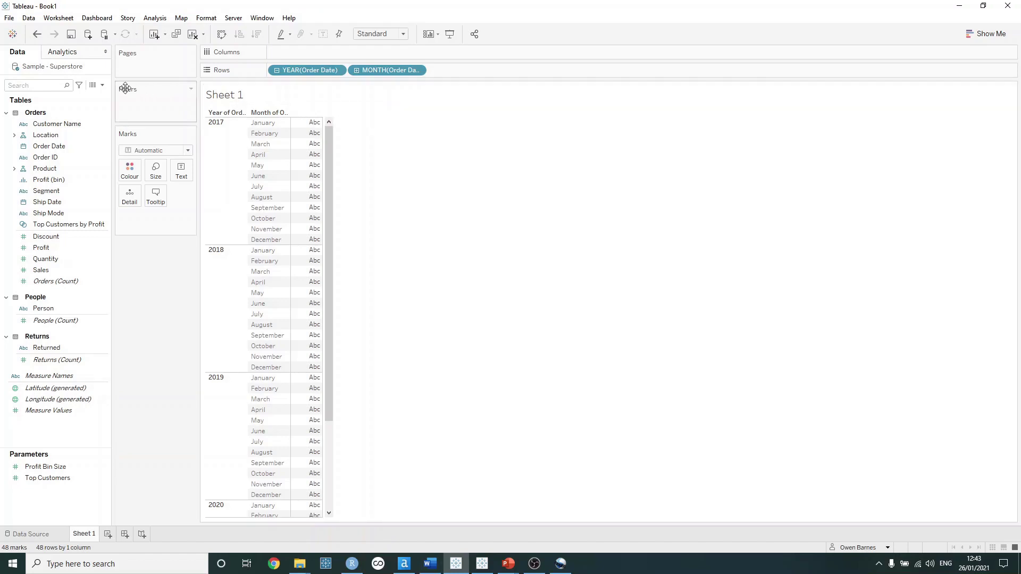
Step: Add a calculated field 'Index' whose formula is INDEX(), chosen from the autocomplete suggestion
left_click(102, 85)
left_click(94, 96)
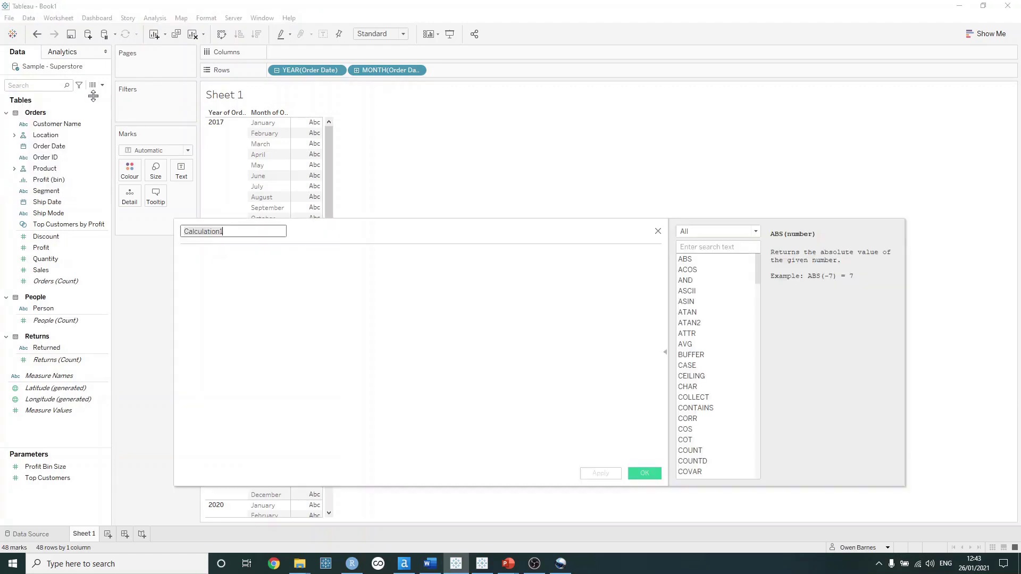
type("Index")
key("Tab")
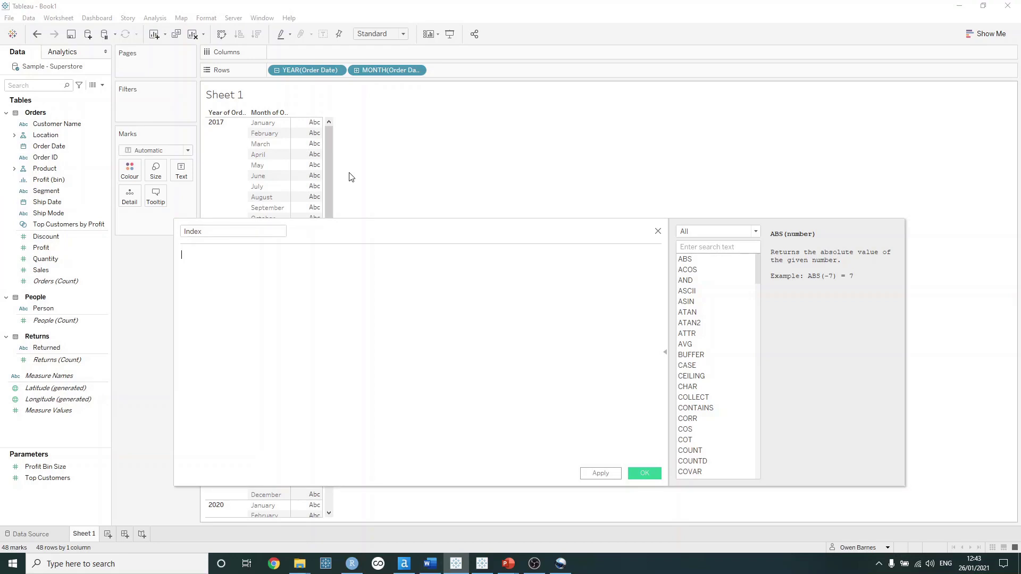
type("ind")
key("Return")
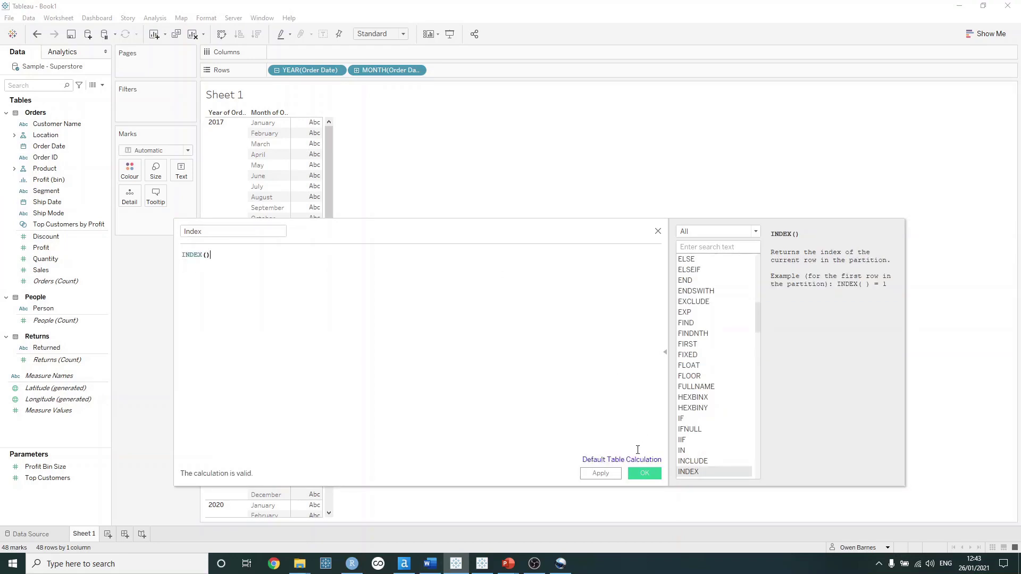
left_click(644, 473)
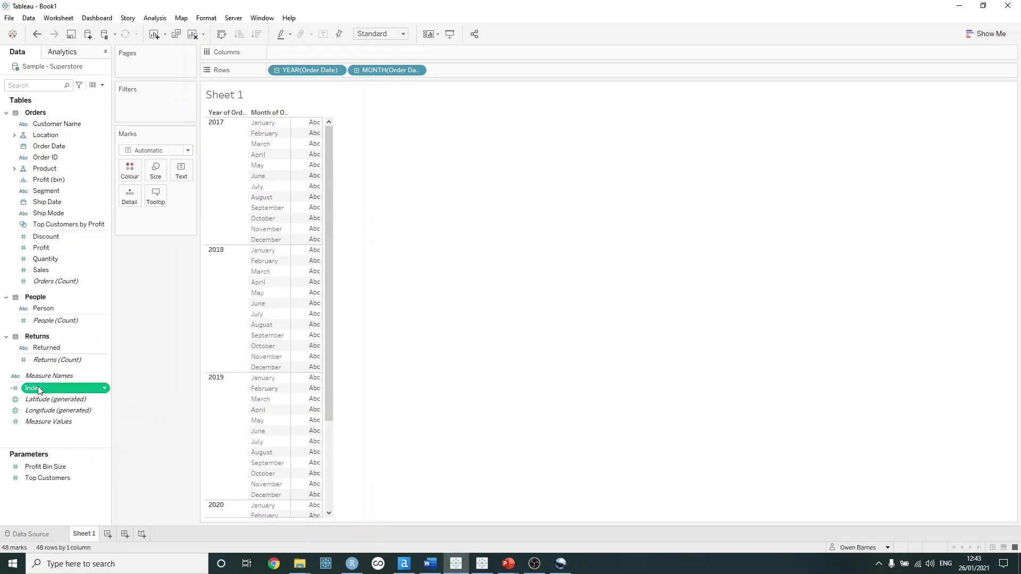
Step: Place Index on Rows and convert it to discrete, numbering the 48 months 1 to 48
left_click_drag(37, 392, 448, 78)
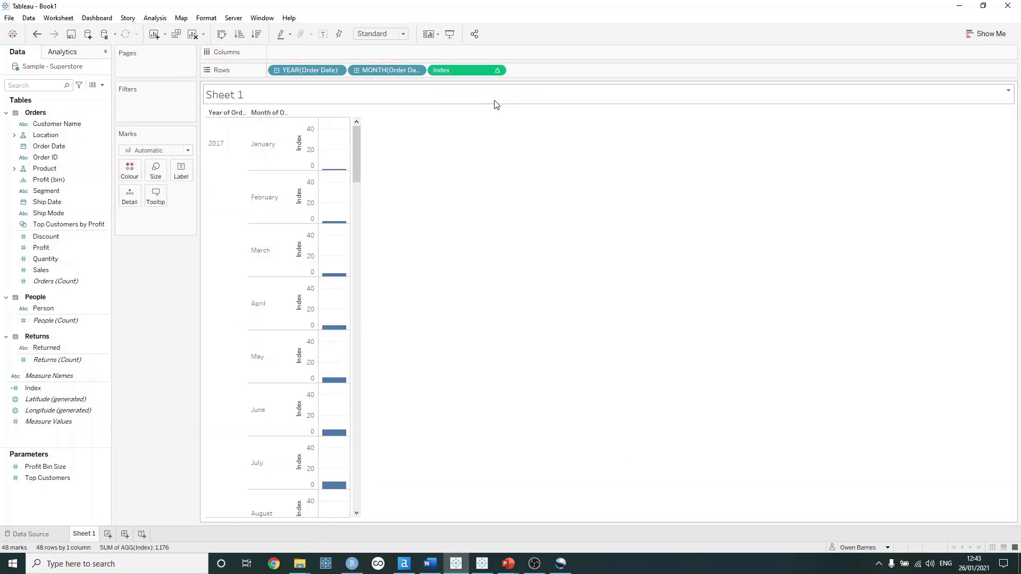
left_click(497, 71)
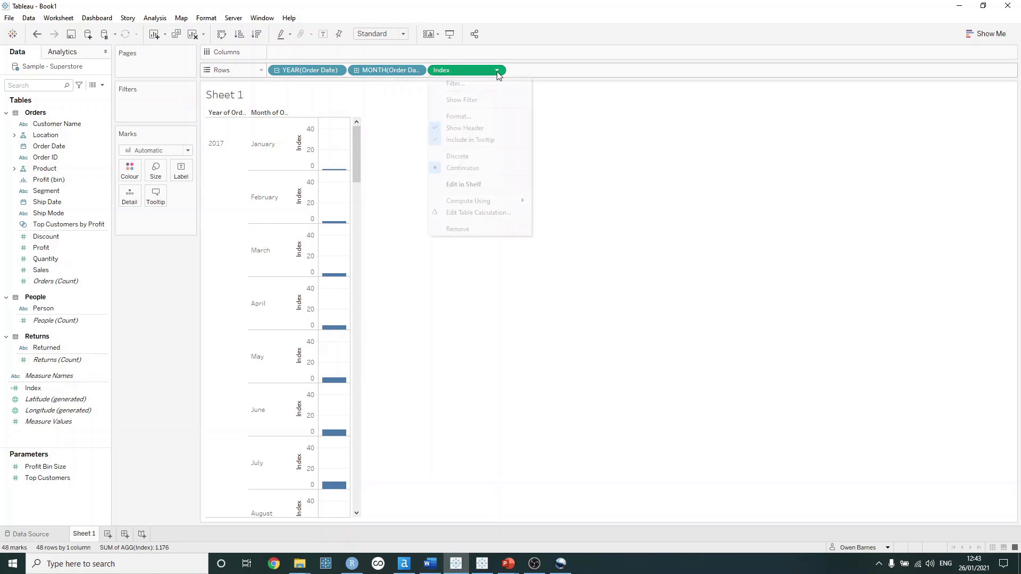
left_click(464, 157)
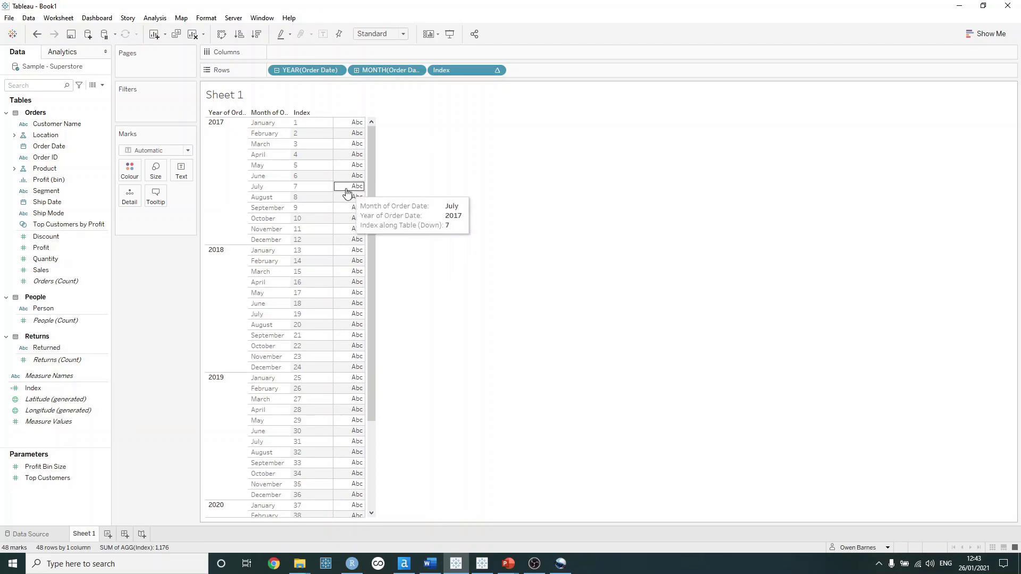
scroll(343, 194, "down", 3)
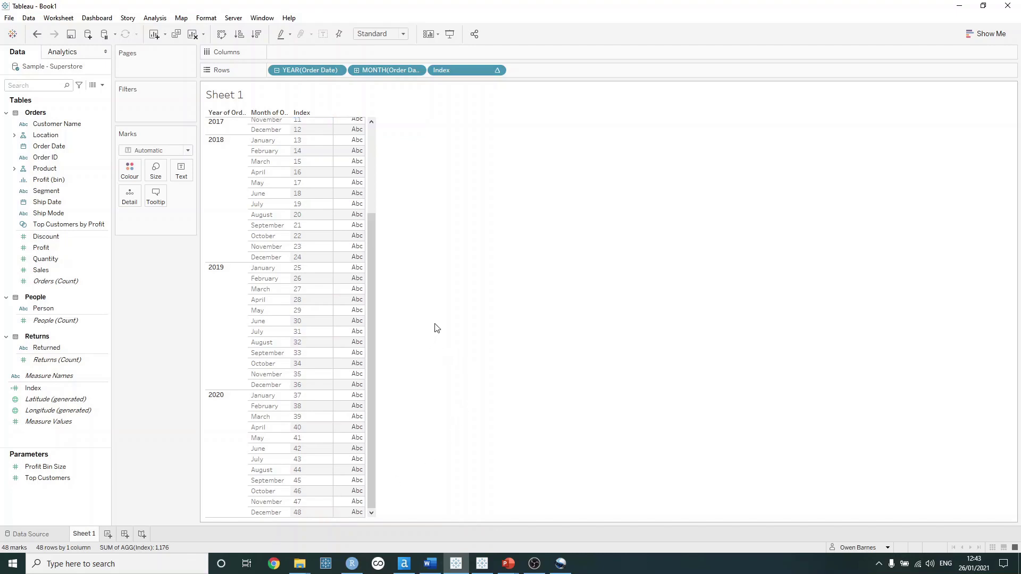
scroll(332, 324, "up", 3)
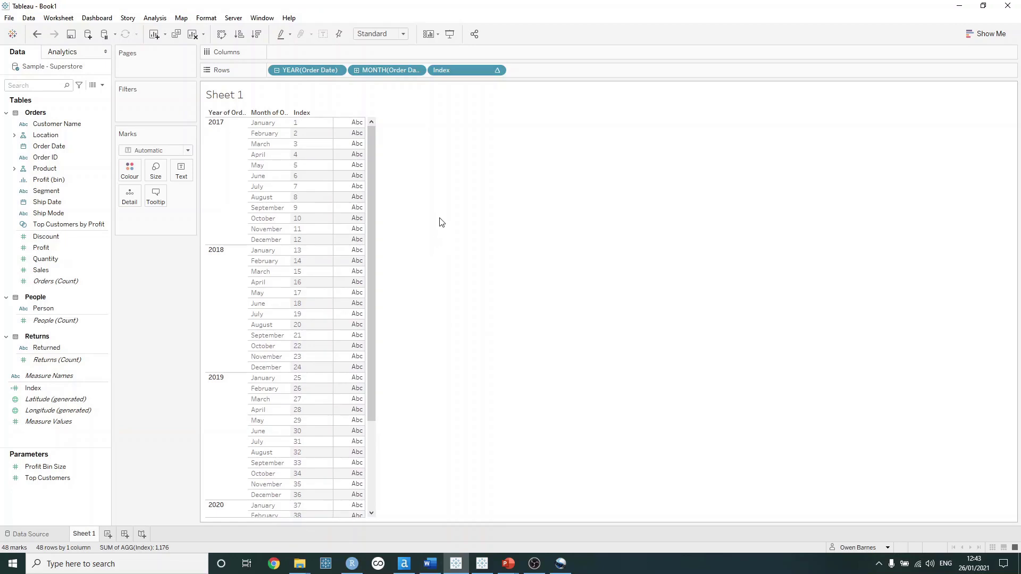
left_click(497, 72)
Step: Compute Index along Specific Dimensions with Year of Order Date unchecked, restarting each year
left_click(480, 236)
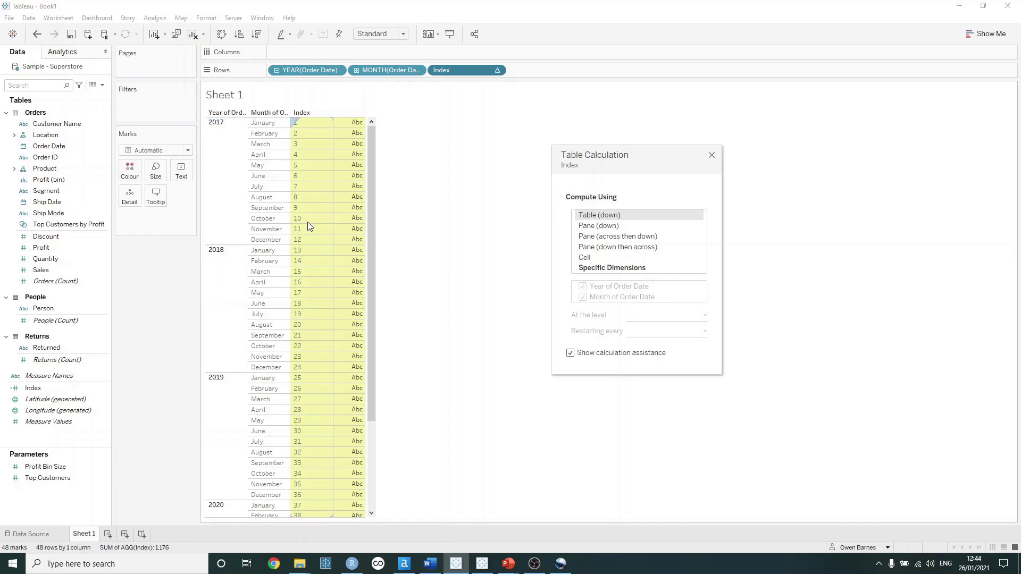
left_click(628, 271)
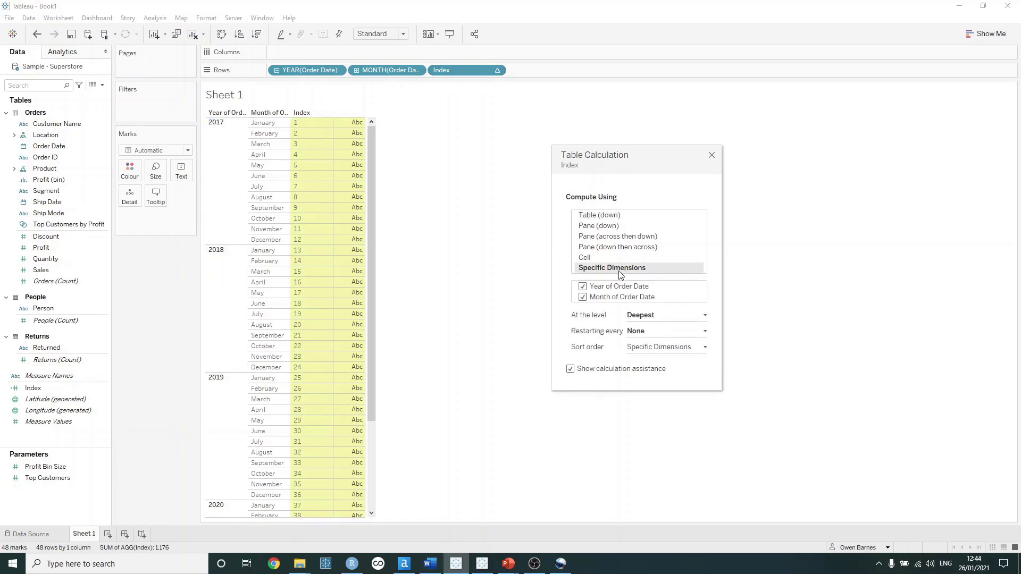
left_click(583, 287)
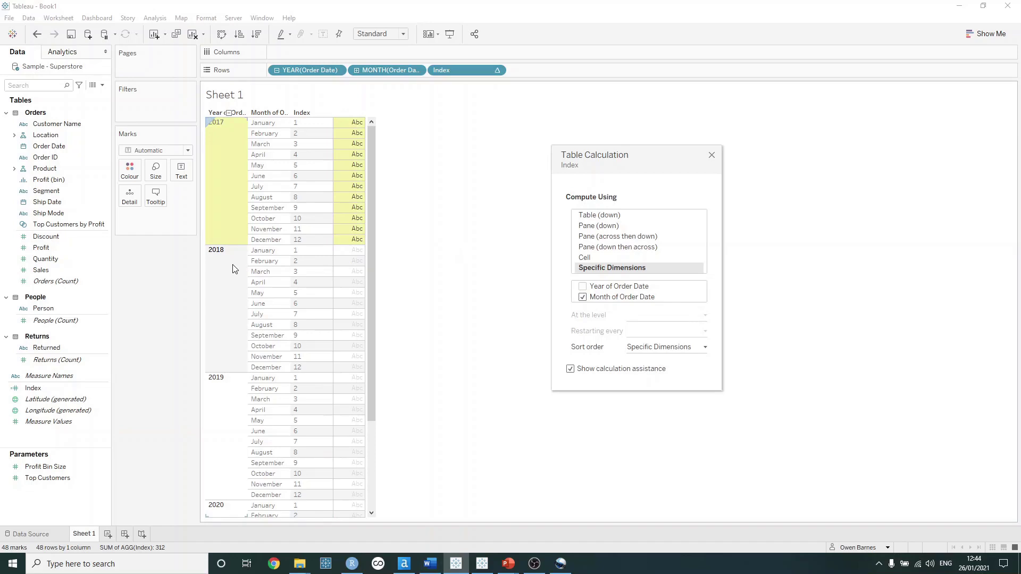
left_click(711, 157)
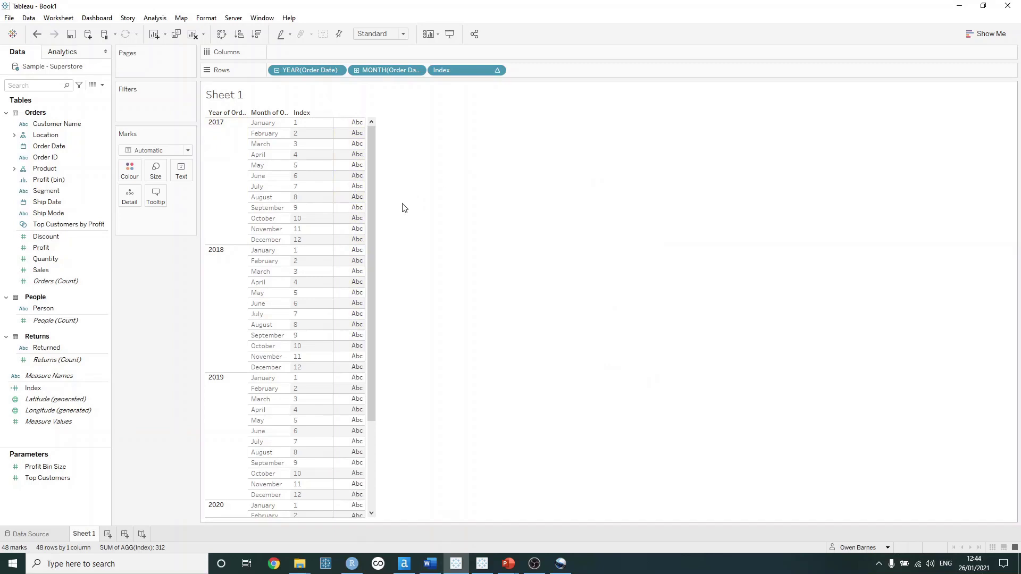
Step: Plot SUM(Sales) as horizontal bars and sort each year's months by sales descending
left_click(33, 248)
left_click_drag(51, 270, 292, 51)
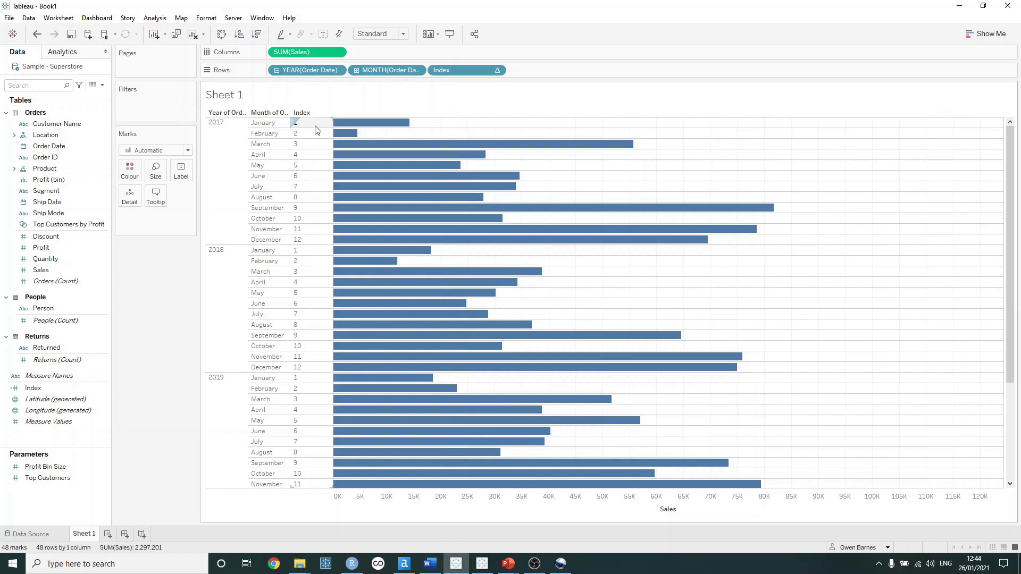
mouse_move(349, 127)
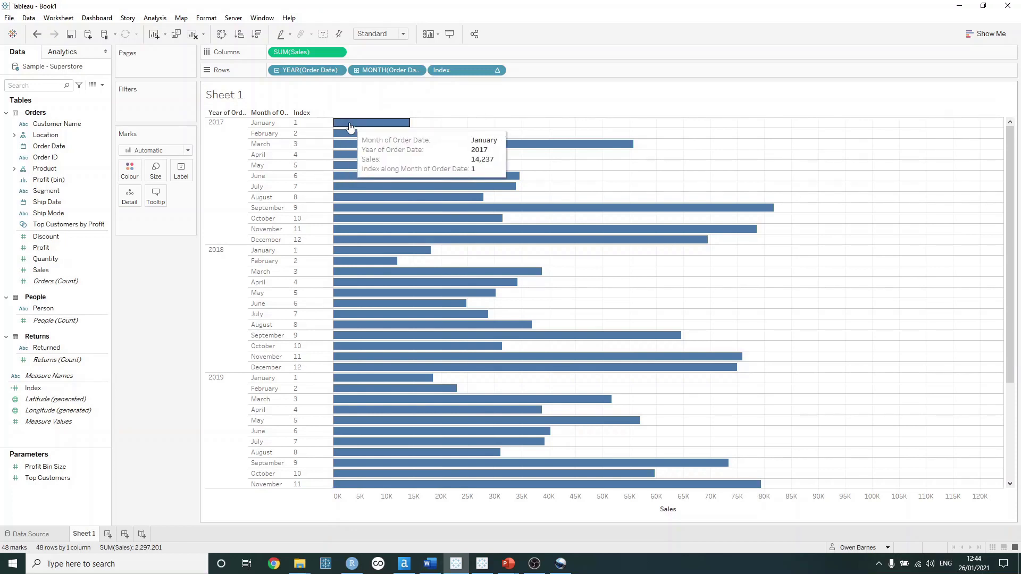
left_click(258, 35)
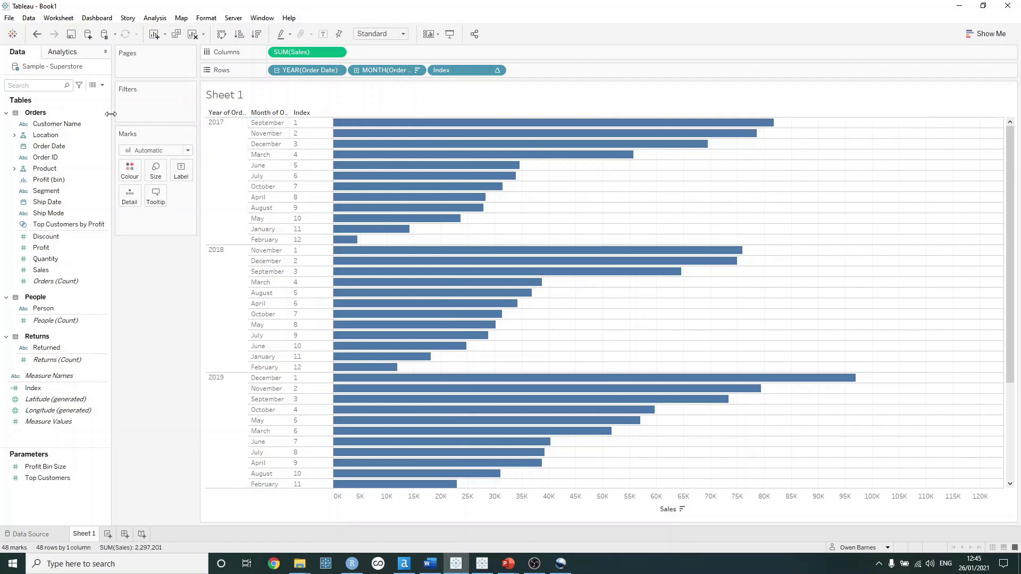
Step: Create an Integer parameter named 'Top N' with current value 5
left_click(104, 86)
left_click(79, 108)
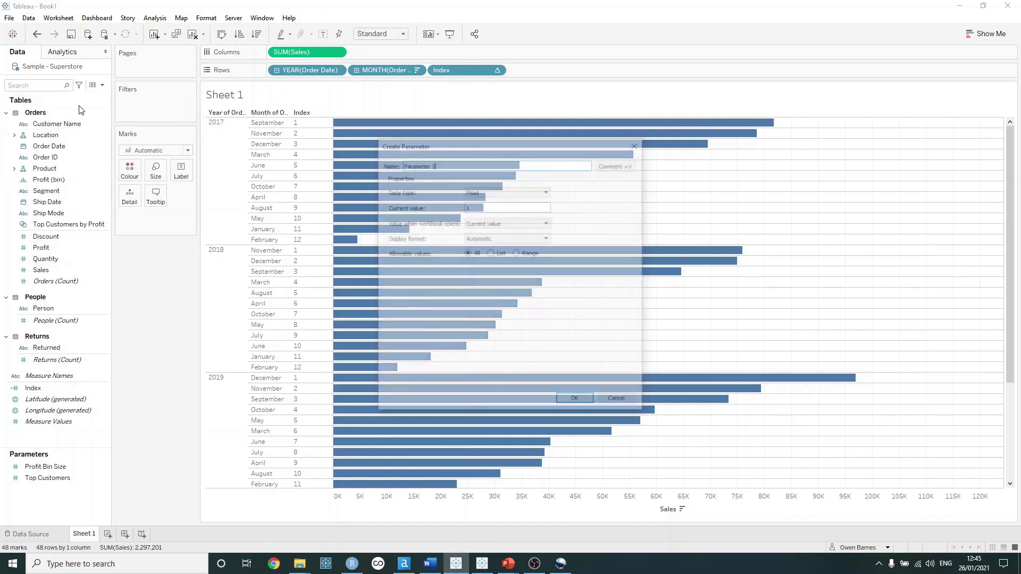
left_click_drag(449, 164, 331, 165)
type("Top N")
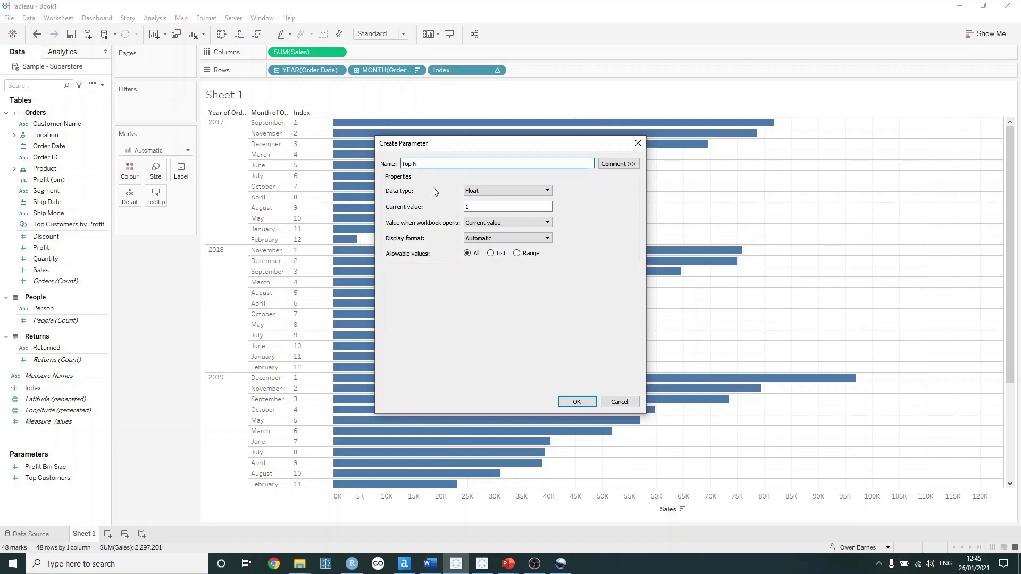
left_click(479, 191)
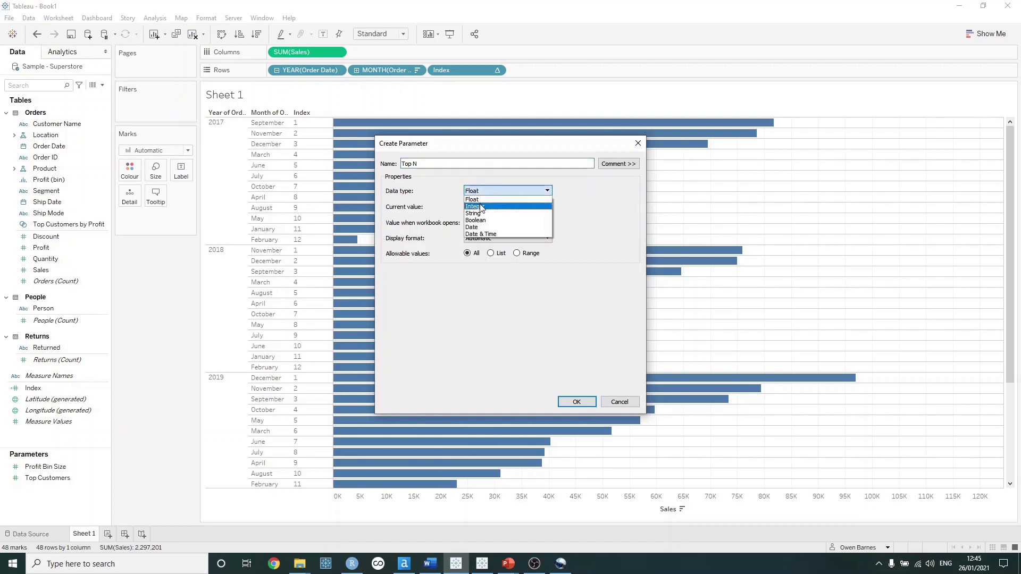
left_click(480, 207)
type("5")
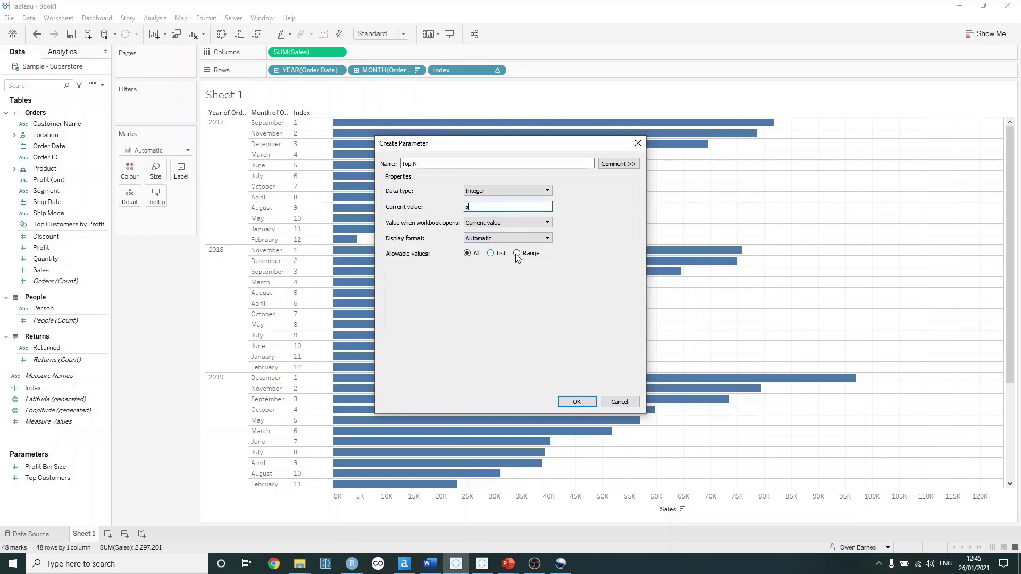
Step: Limit Top N's allowed values to a range of 1 to 10 and confirm the parameter
left_click(516, 254)
left_click(390, 284)
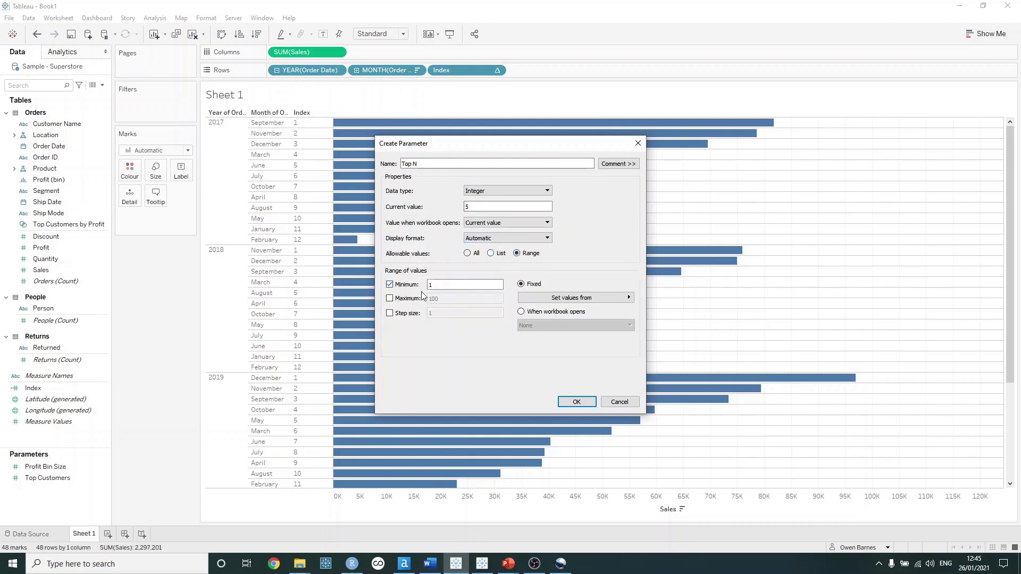
left_click(390, 298)
double_click(435, 299)
type("10")
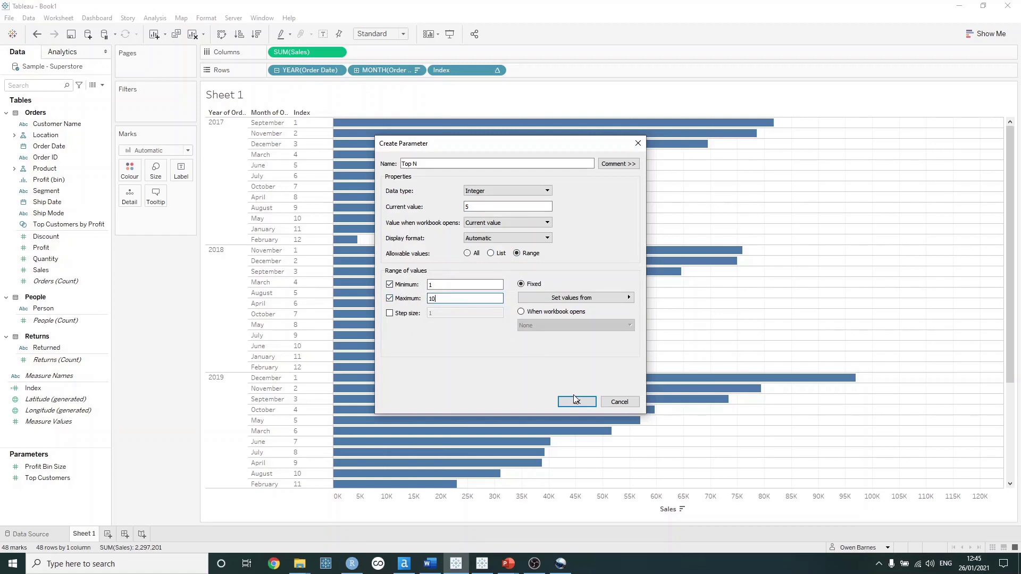
left_click(577, 402)
Step: Show the Top N parameter control on the sheet and set it to 7
right_click(53, 495)
left_click(106, 316)
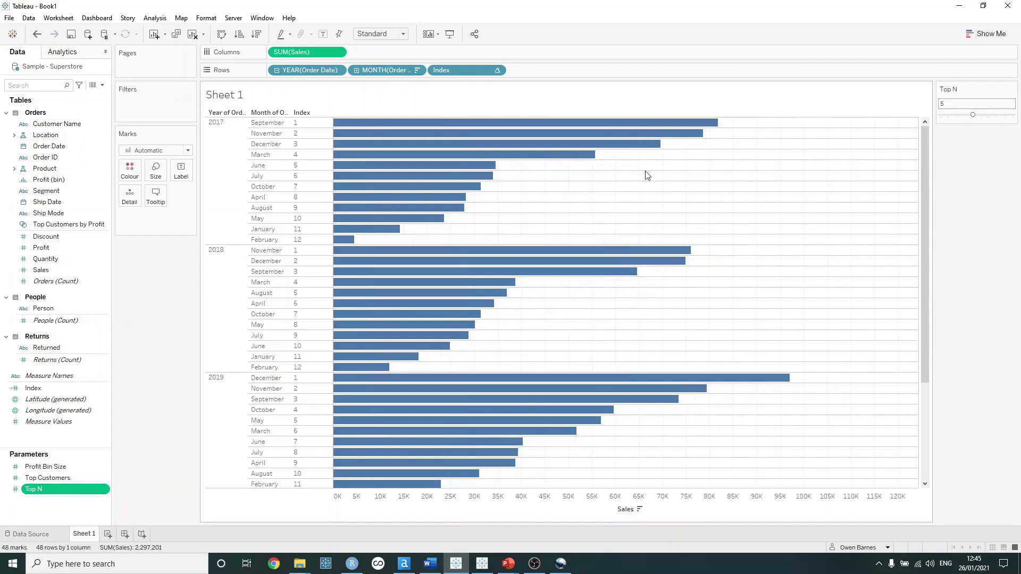
left_click_drag(971, 114, 987, 114)
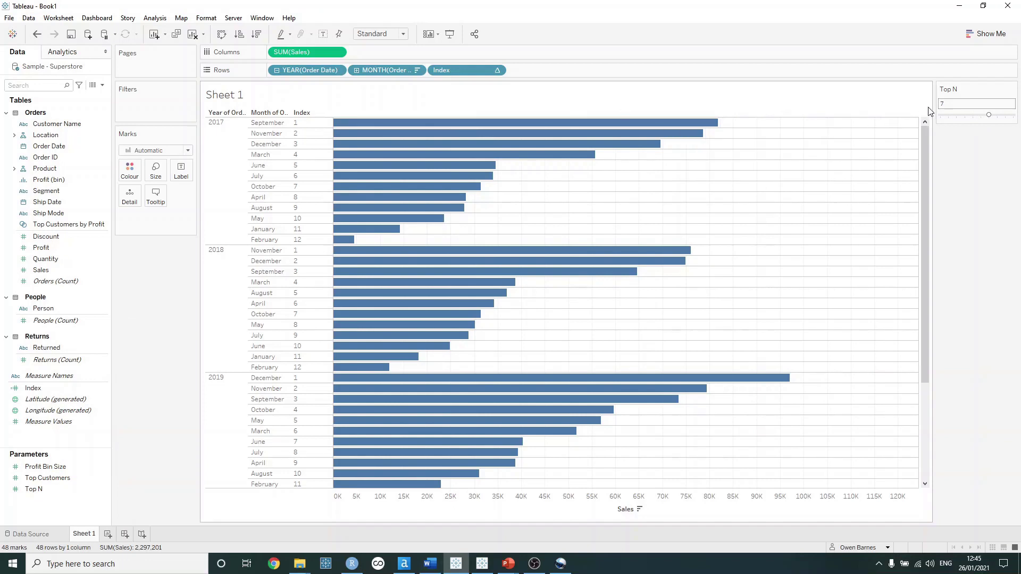
mouse_move(563, 147)
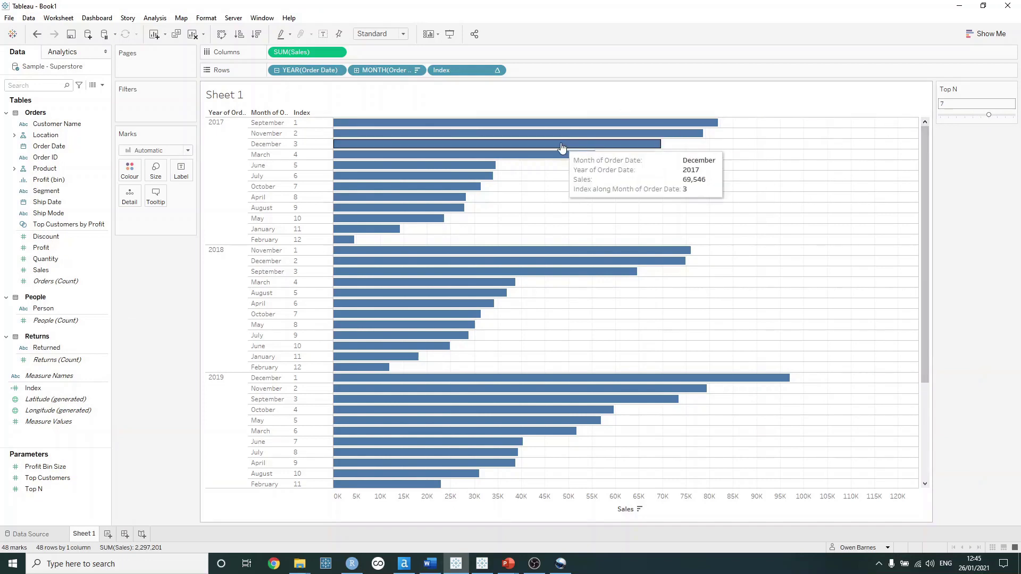
Step: Add a calculated field 'Top N Filter' with the formula [Index] <= [Top N]
left_click(102, 86)
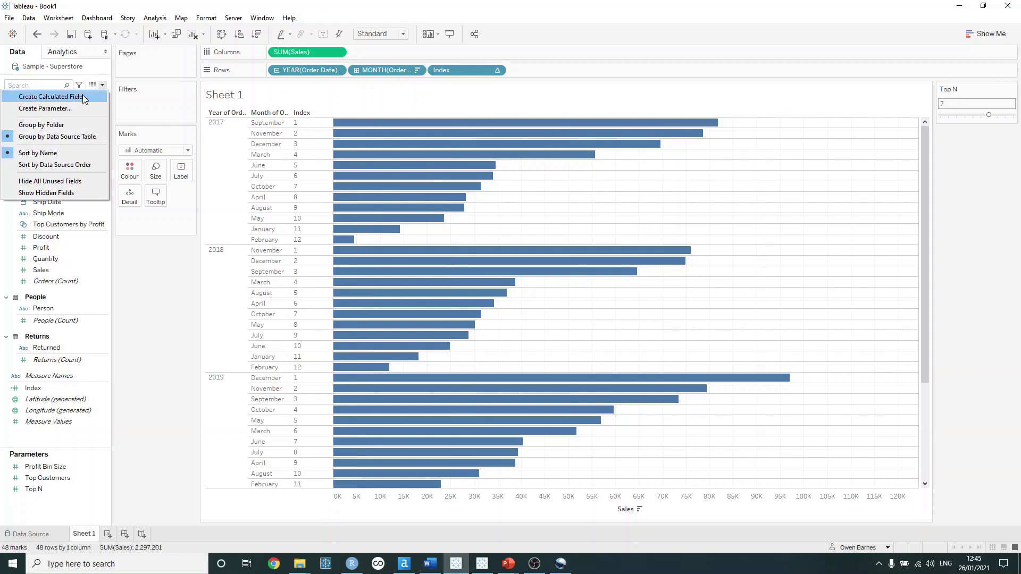
left_click(85, 96)
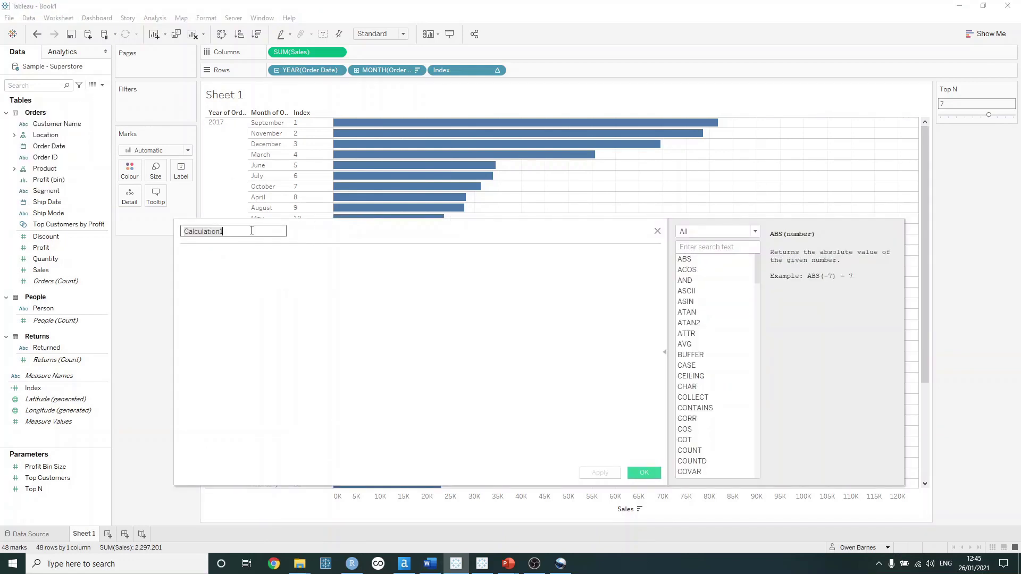
type("Top N Filter")
left_click_drag(342, 233, 346, 271)
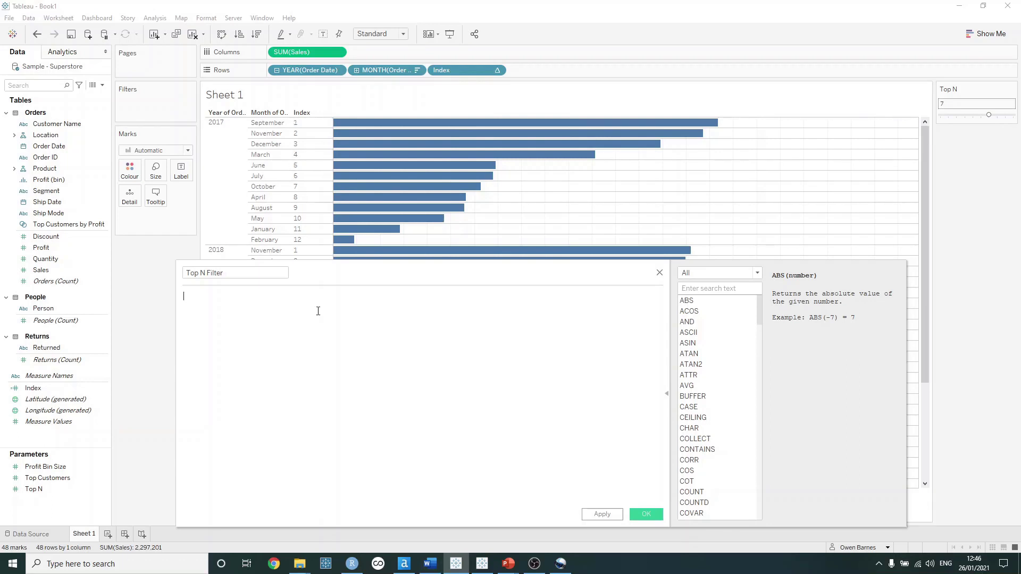
type("Index")
key("Return")
type("<= Top")
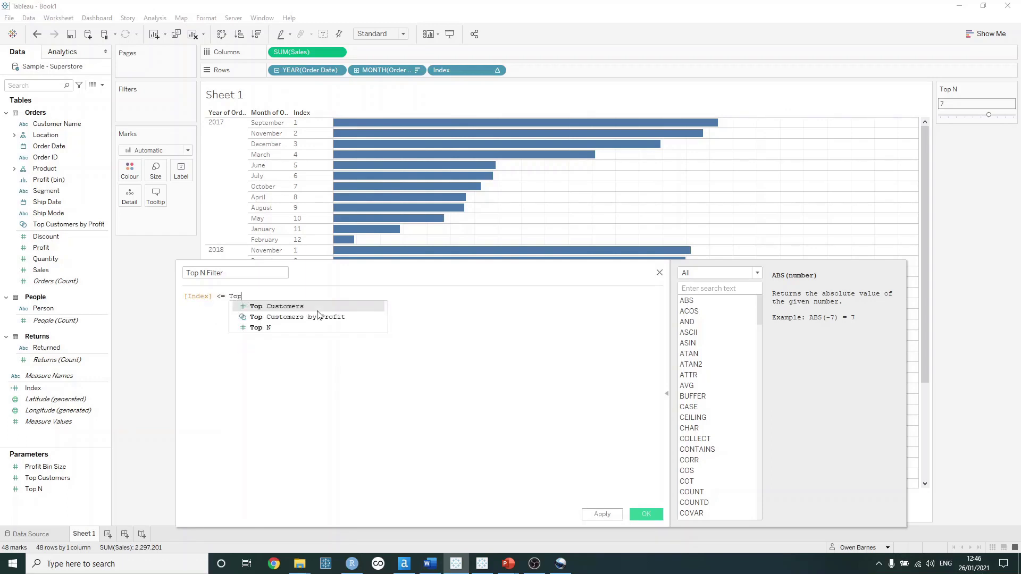
key("Down")
key("Down")
key("Return")
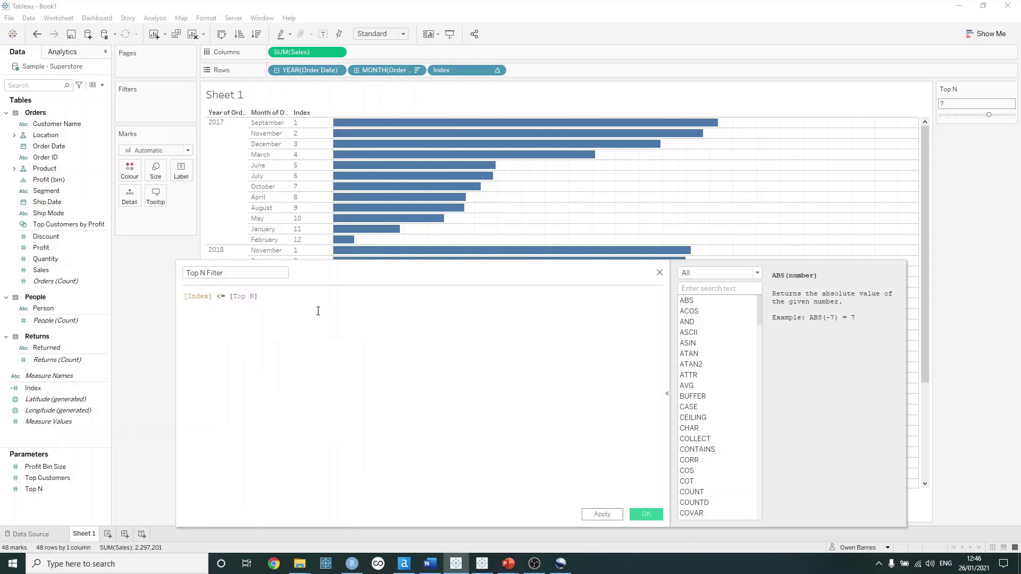
left_click(646, 515)
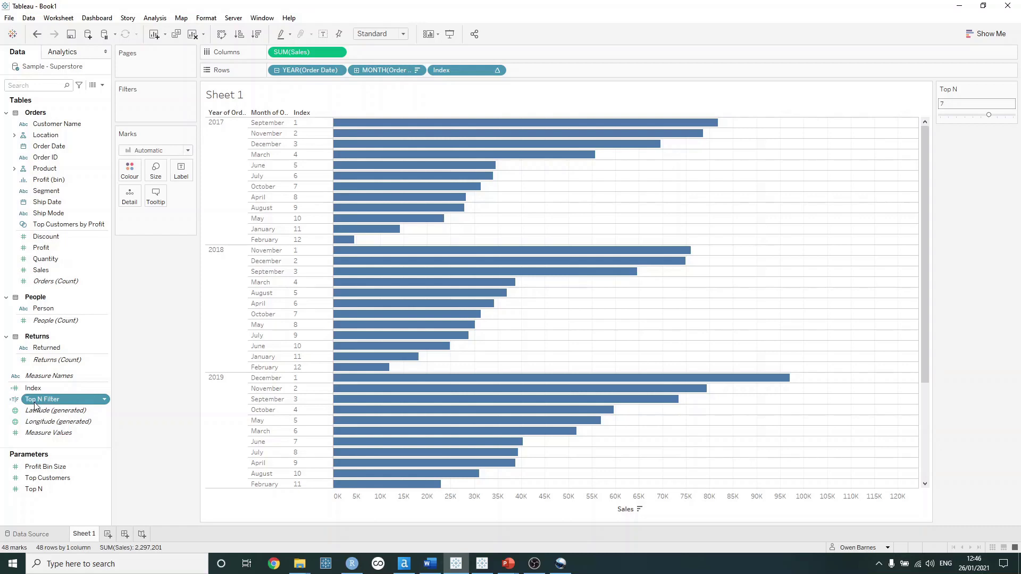
Step: Filter the view on Top N Filter = True, then lower Top N from 7 to 5
left_click_drag(38, 404, 146, 98)
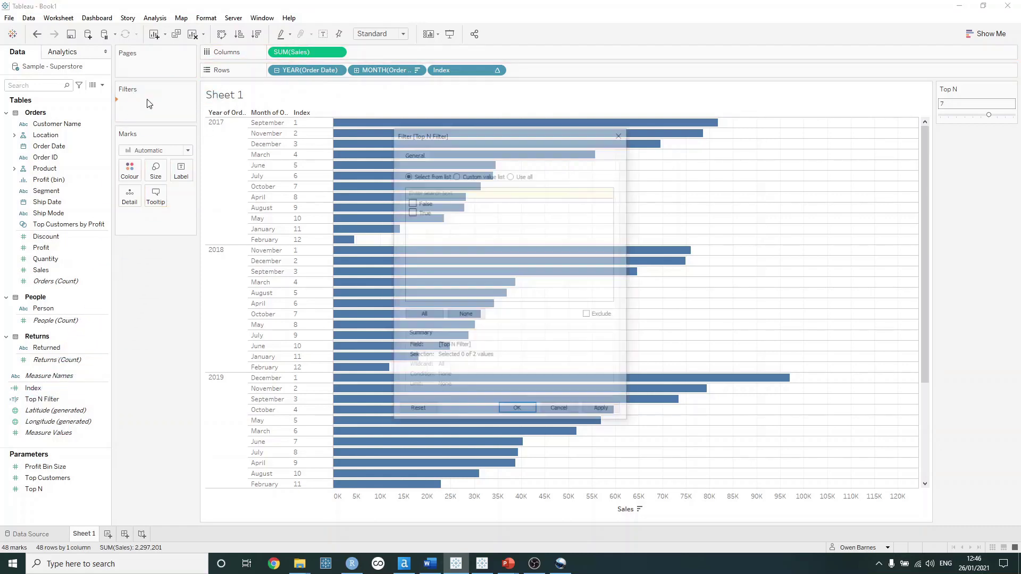
left_click(410, 211)
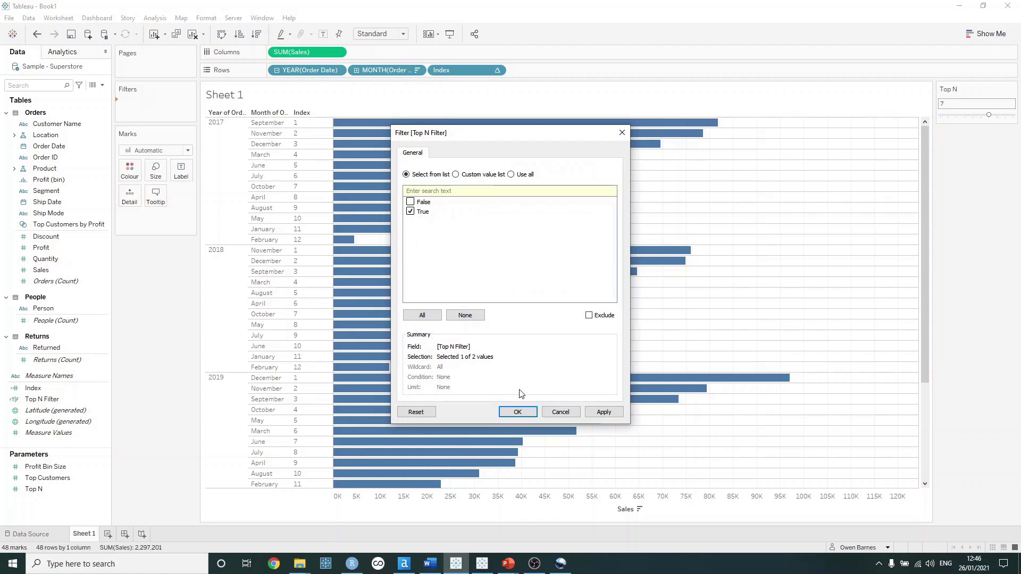
left_click(516, 412)
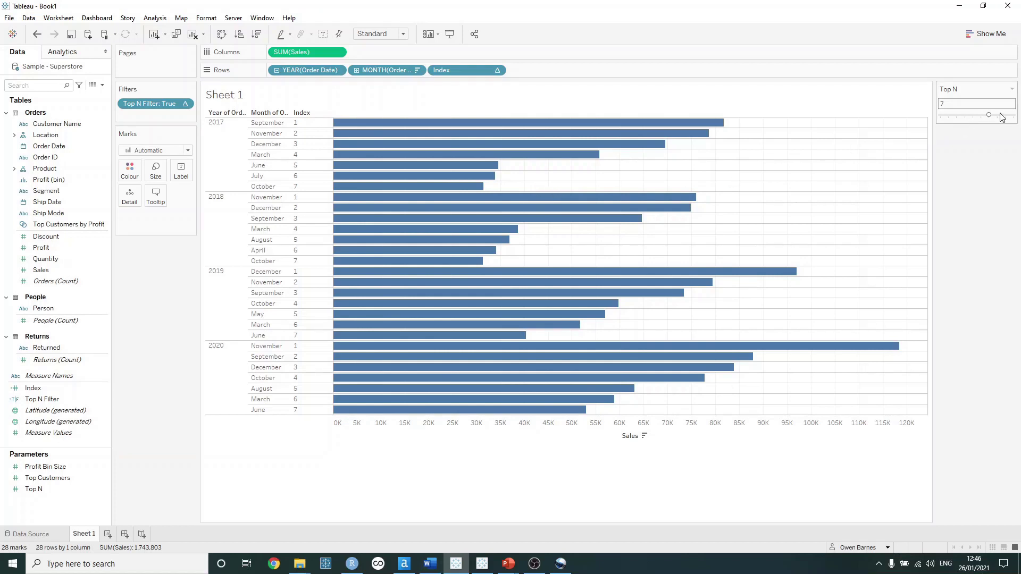
left_click_drag(988, 114, 976, 121)
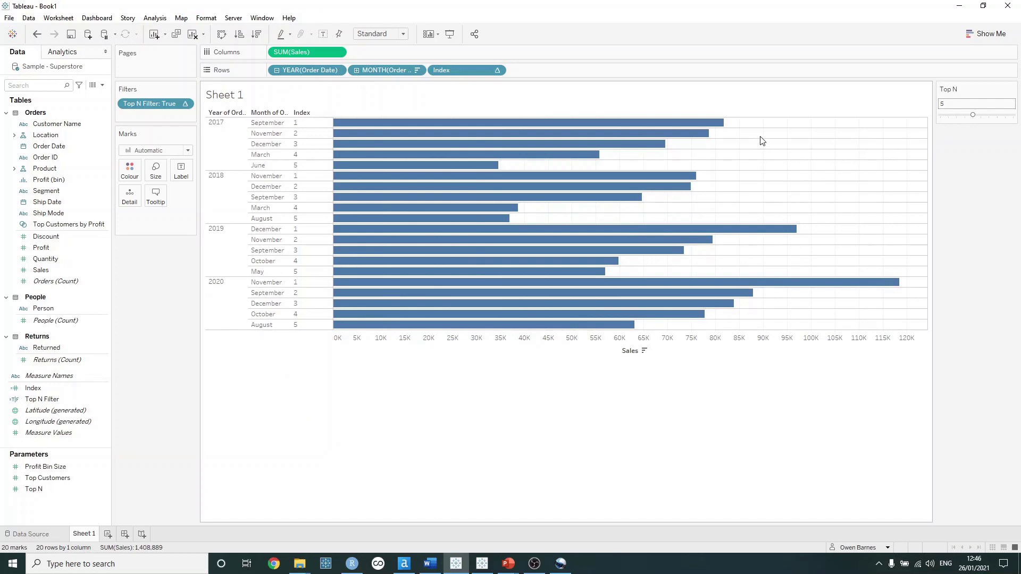